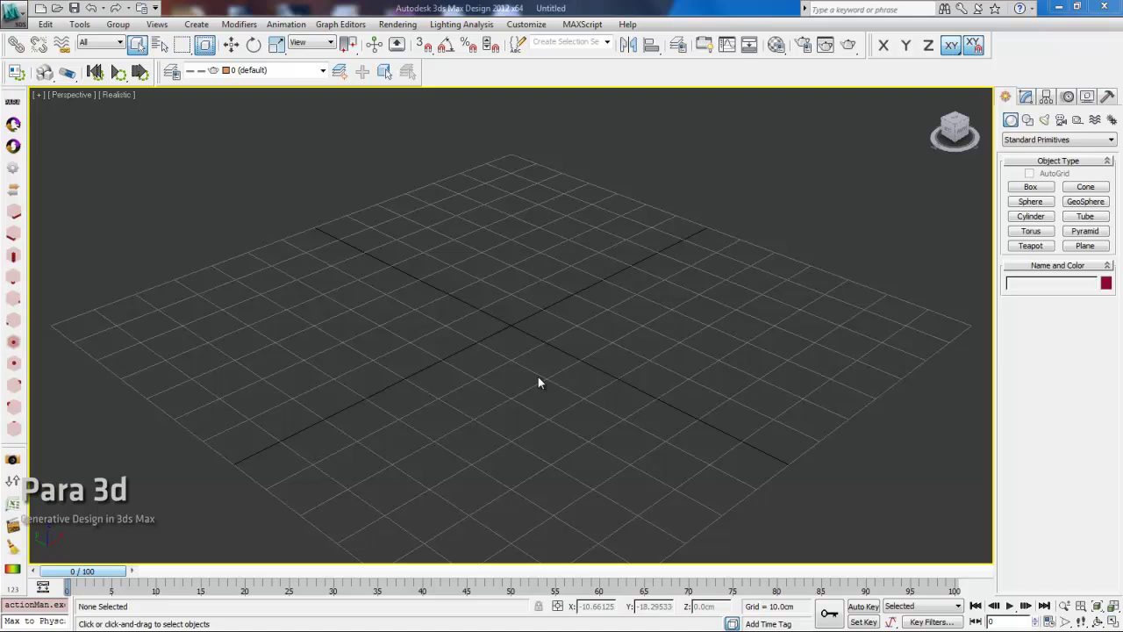
- Create a small box about 4.5 × 4.5 × 3 cm near the centre of the grid
{"action": "middle_click_drag", "start_coordinate": [538, 383], "coordinate": [559, 336]}
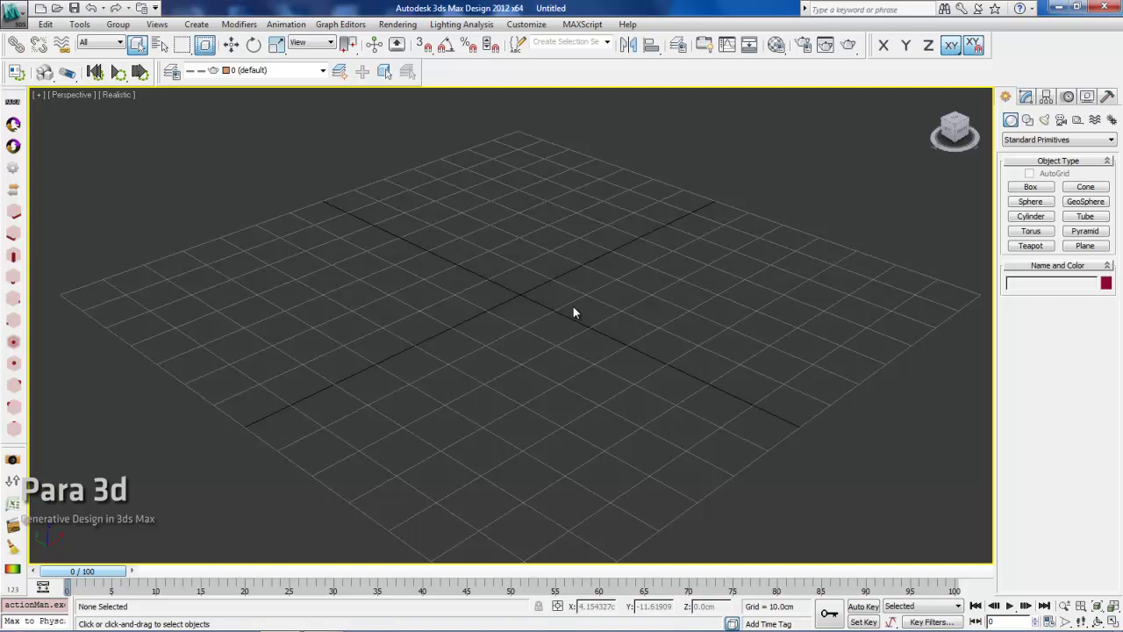
{"action": "left_click", "coordinate": [1030, 187]}
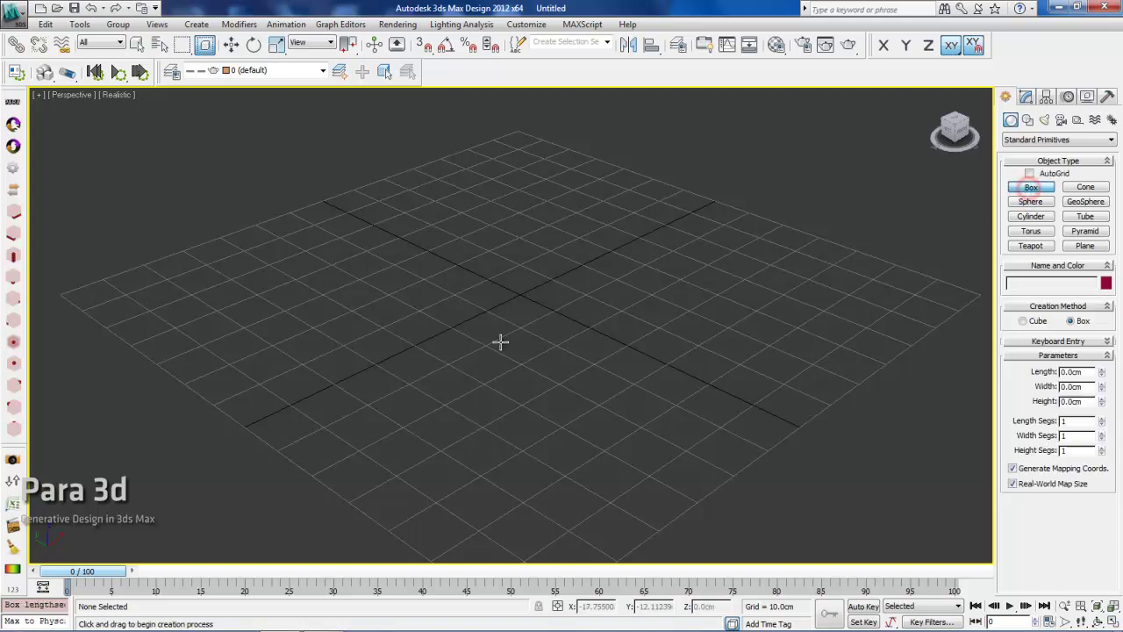
{"action": "left_click_drag", "start_coordinate": [501, 309], "coordinate": [501, 306]}
{"action": "left_click", "coordinate": [501, 301]}
{"action": "right_click", "coordinate": [503, 306]}
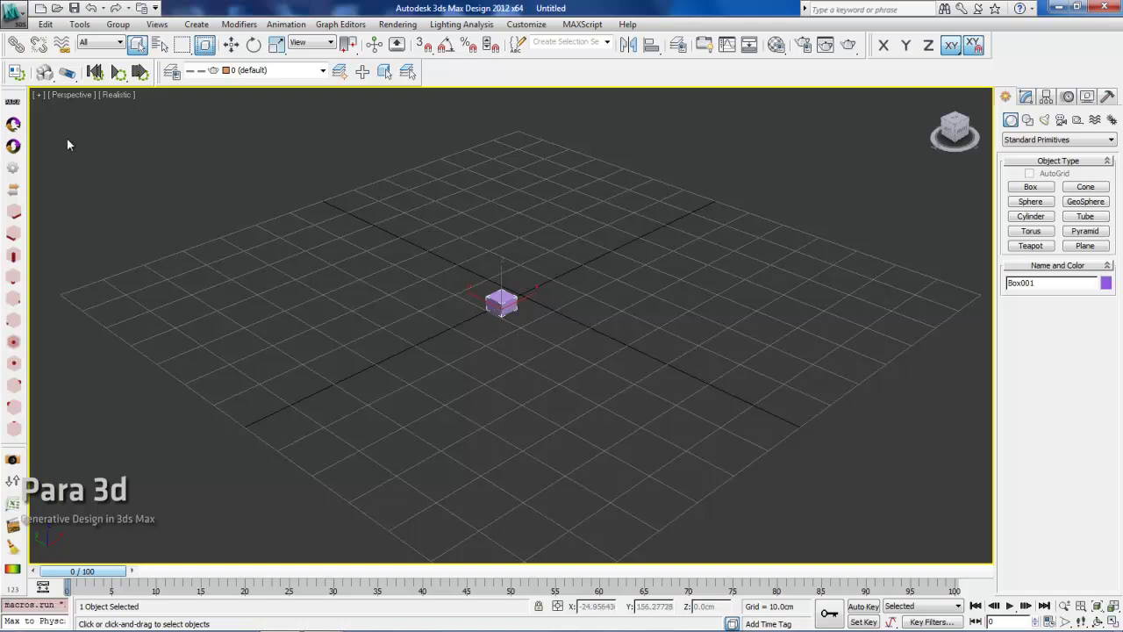
{"action": "left_click", "coordinate": [13, 124]}
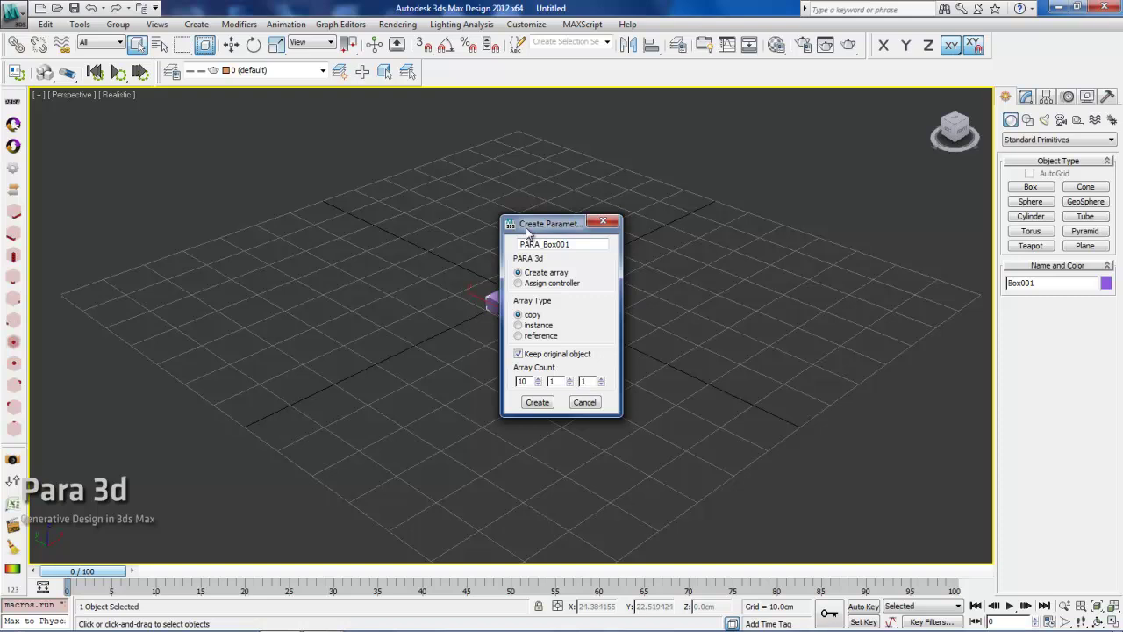
{"action": "left_click_drag", "start_coordinate": [549, 222], "coordinate": [334, 170]}
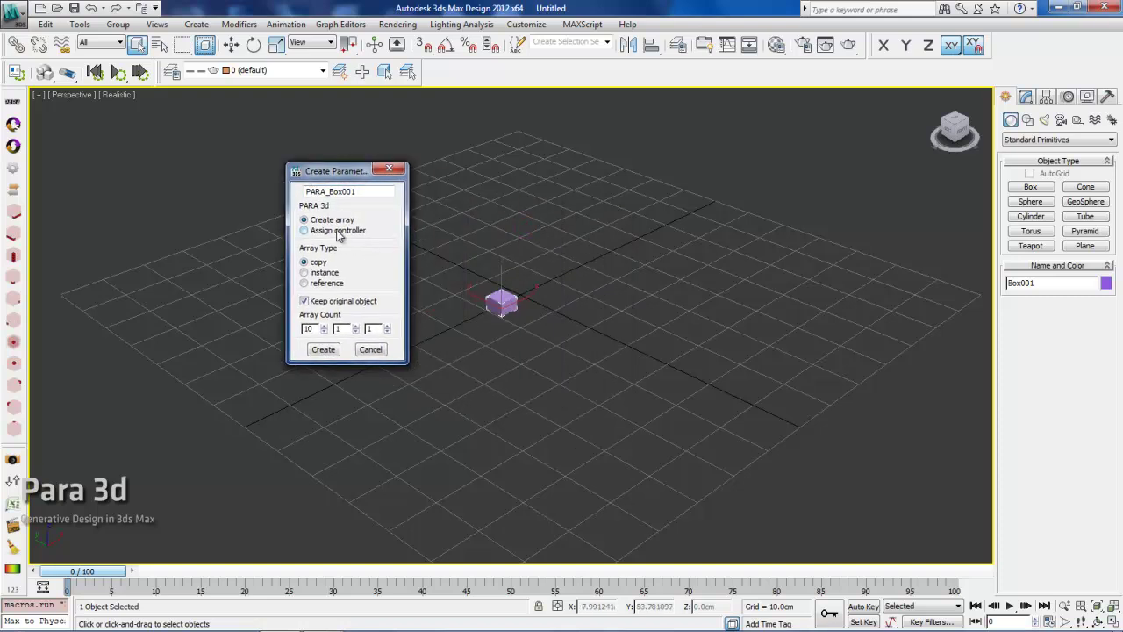
{"action": "left_click", "coordinate": [396, 172]}
- Clone the box along the X axis as 10 instances, forming an evenly spaced row with small gaps
{"action": "middle_click_drag", "start_coordinate": [476, 330], "coordinate": [411, 389]}
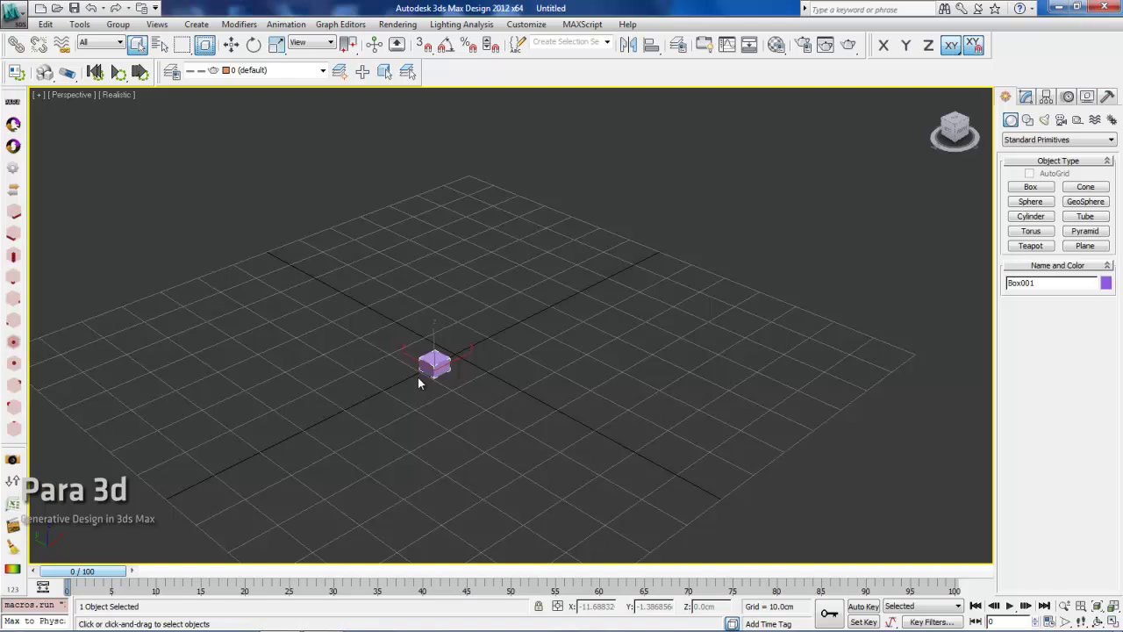
{"action": "middle_click_drag", "start_coordinate": [418, 377], "coordinate": [432, 351], "text": "alt"}
{"action": "key", "text": "w"}
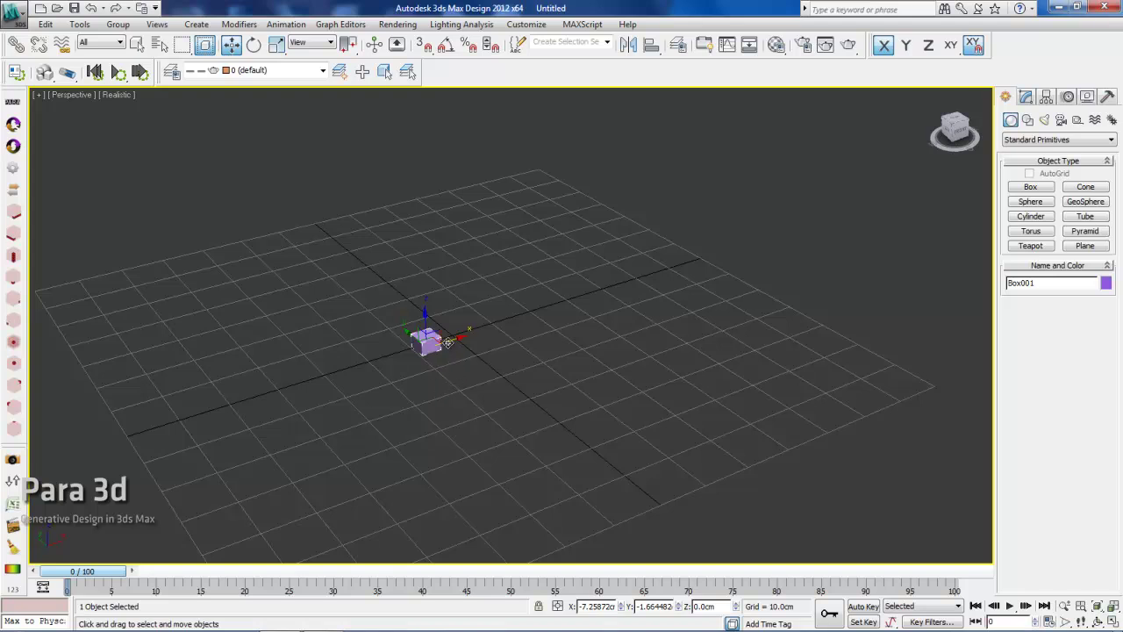
{"action": "left_click_drag", "start_coordinate": [448, 342], "coordinate": [472, 333], "text": "shift"}
{"action": "left_click_drag", "start_coordinate": [512, 259], "coordinate": [524, 242]}
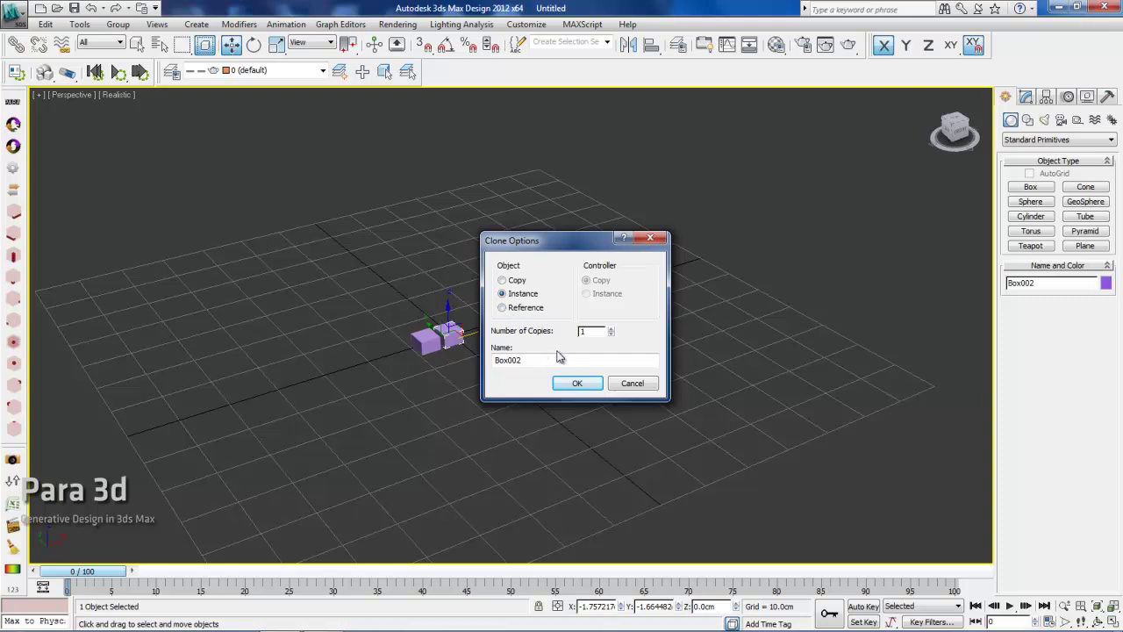
{"action": "double_click", "coordinate": [590, 331]}
{"action": "type", "text": "10"}
{"action": "left_click", "coordinate": [572, 385]}
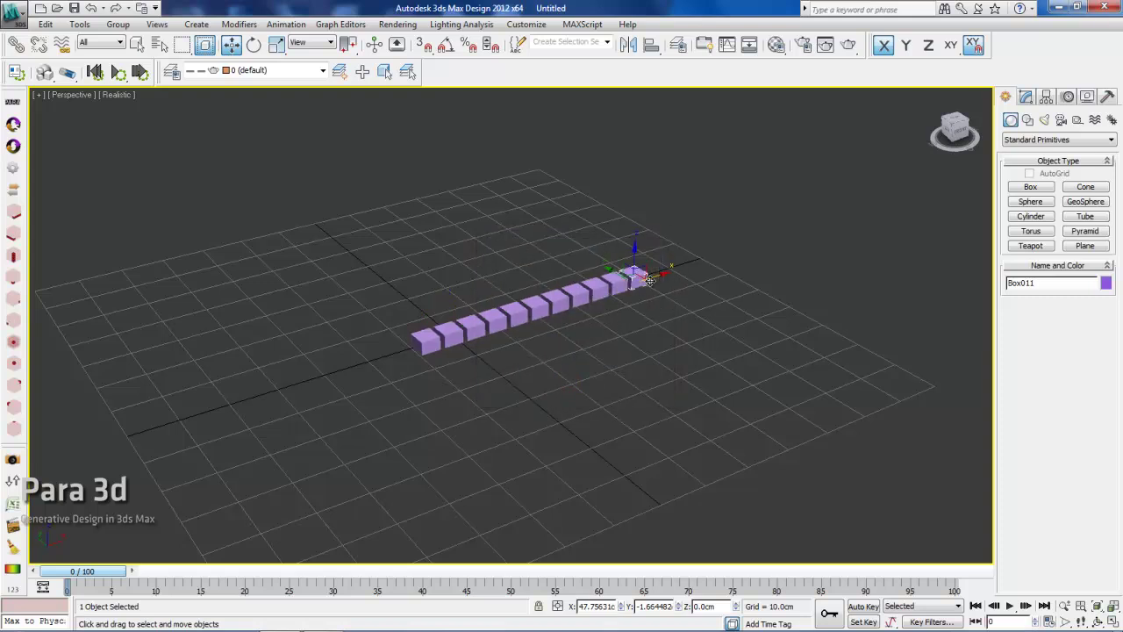
- Create a Para 3d parametric array from all eleven boxes in the row, keeping the original objects
{"action": "left_click_drag", "start_coordinate": [693, 233], "coordinate": [502, 342]}
{"action": "left_click_drag", "start_coordinate": [425, 371], "coordinate": [312, 435]}
{"action": "left_click", "coordinate": [310, 438]}
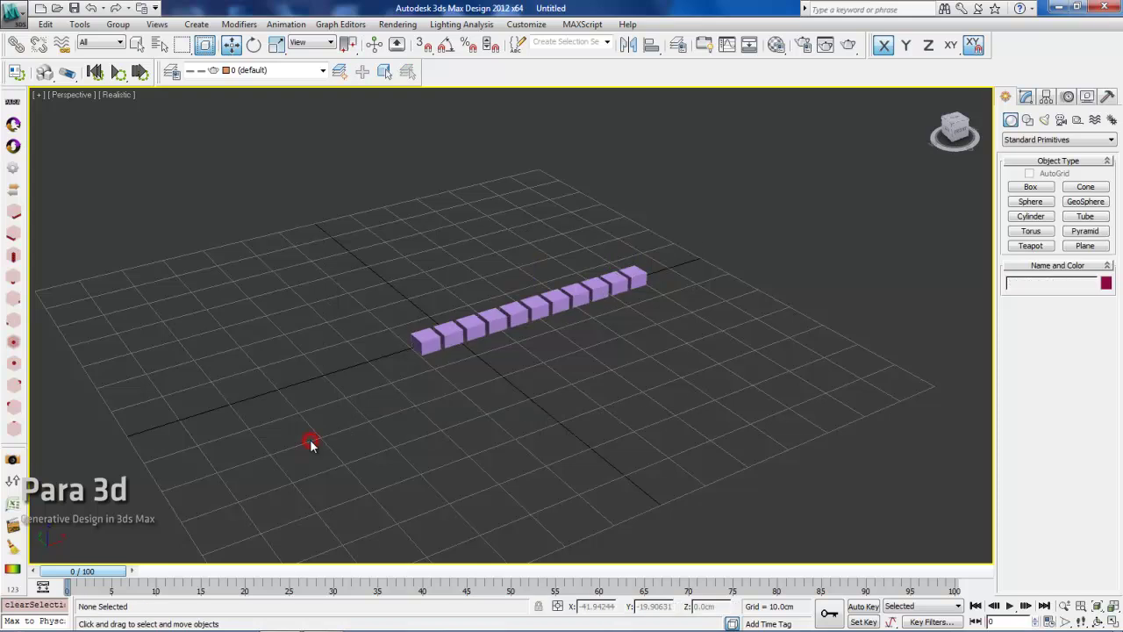
{"action": "left_click_drag", "start_coordinate": [725, 233], "coordinate": [345, 428]}
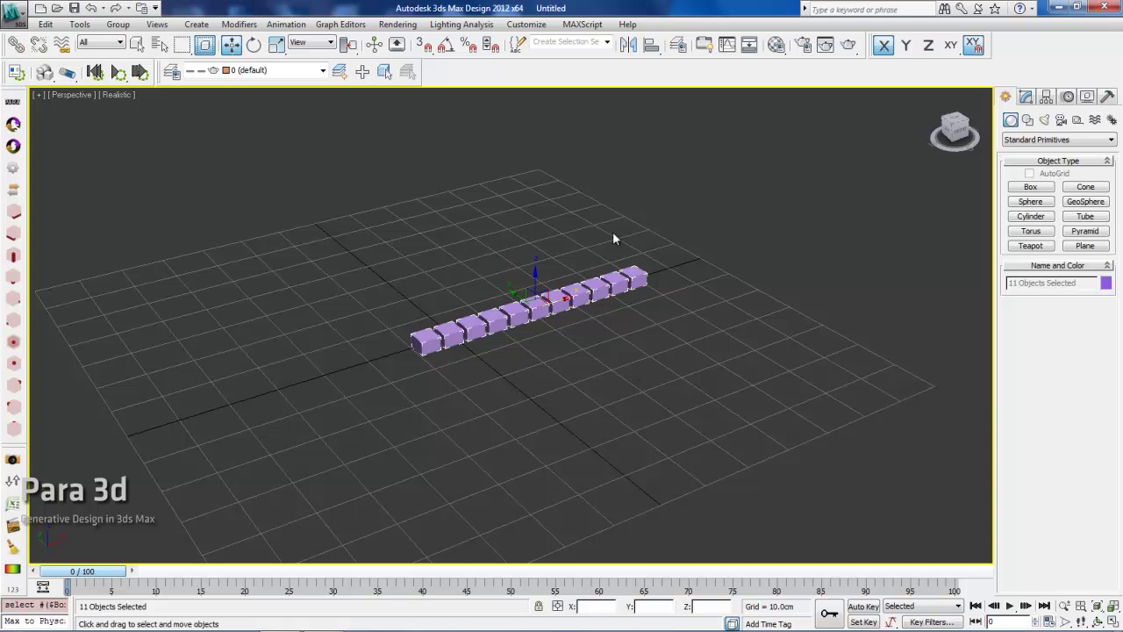
{"action": "left_click", "coordinate": [12, 109]}
{"action": "left_click_drag", "start_coordinate": [539, 222], "coordinate": [290, 205]}
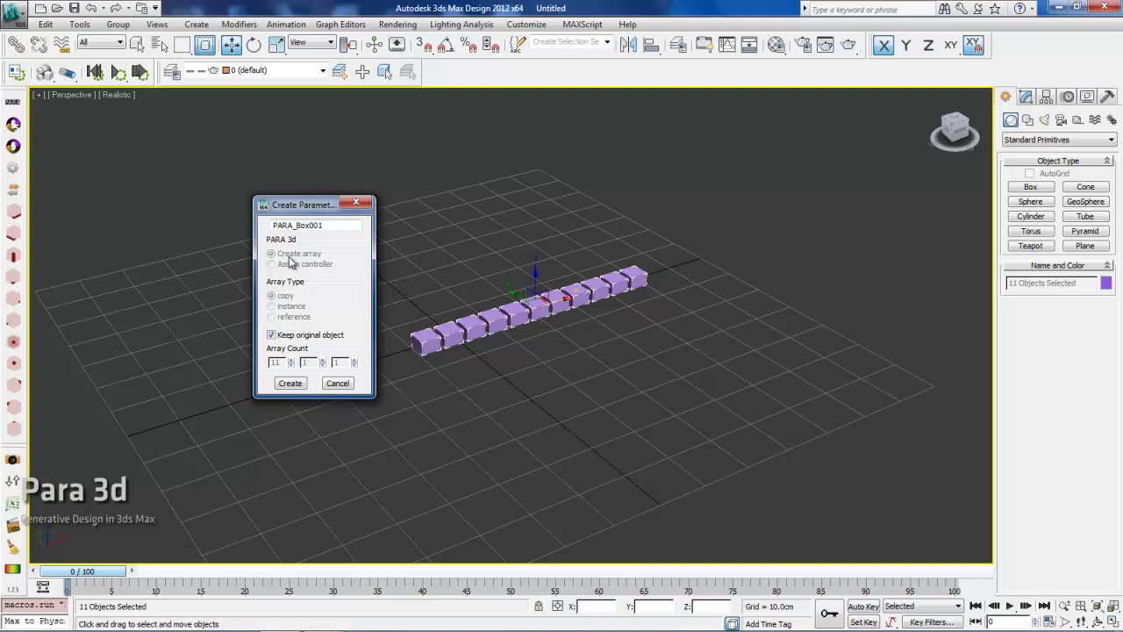
{"action": "left_click", "coordinate": [275, 363]}
{"action": "type", "text": "1"}
{"action": "left_click", "coordinate": [297, 383]}
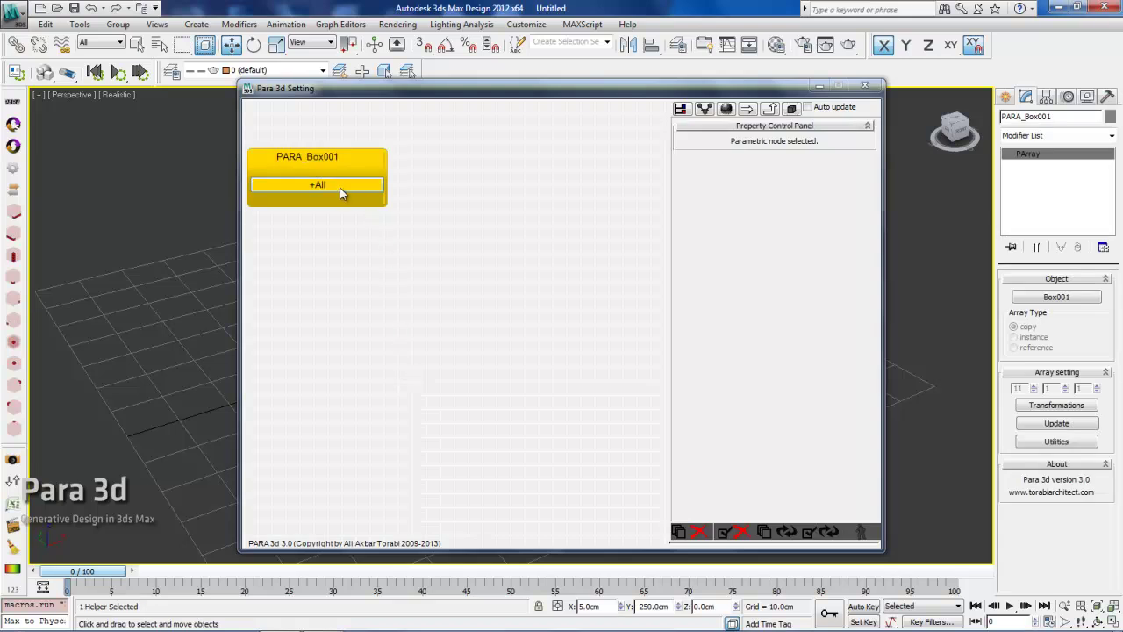
- Move the Para 3d Setting window clear of the row of boxes and clear the selection
{"action": "left_click_drag", "start_coordinate": [562, 88], "coordinate": [351, 386]}
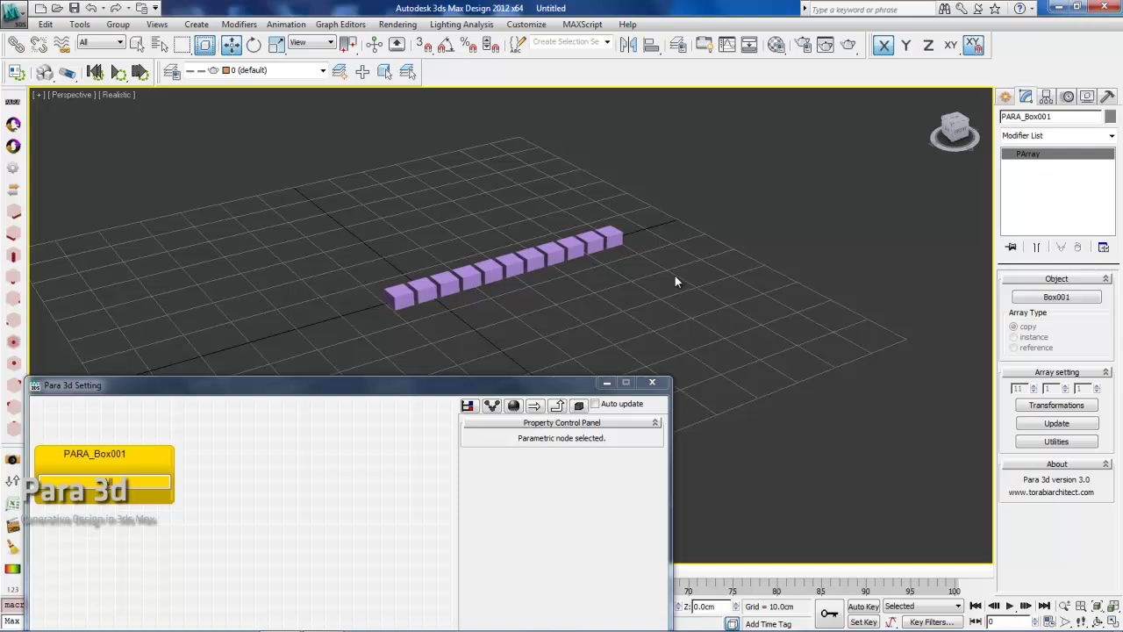
{"action": "left_click_drag", "start_coordinate": [527, 386], "coordinate": [619, 375]}
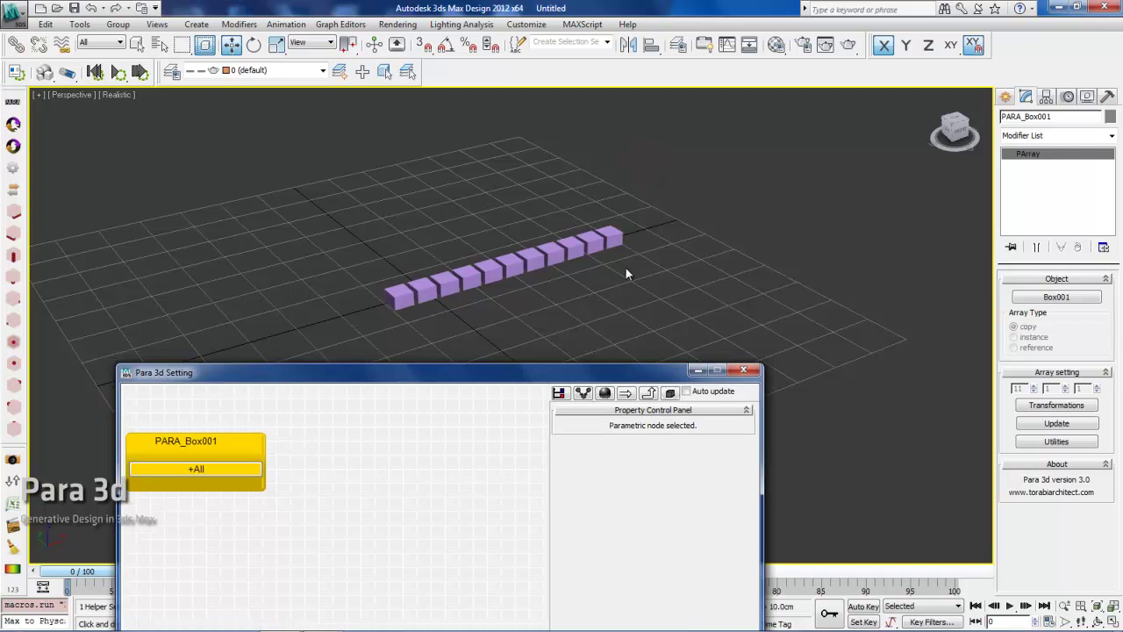
{"action": "left_click_drag", "start_coordinate": [558, 365], "coordinate": [545, 406]}
{"action": "left_click", "coordinate": [569, 327]}
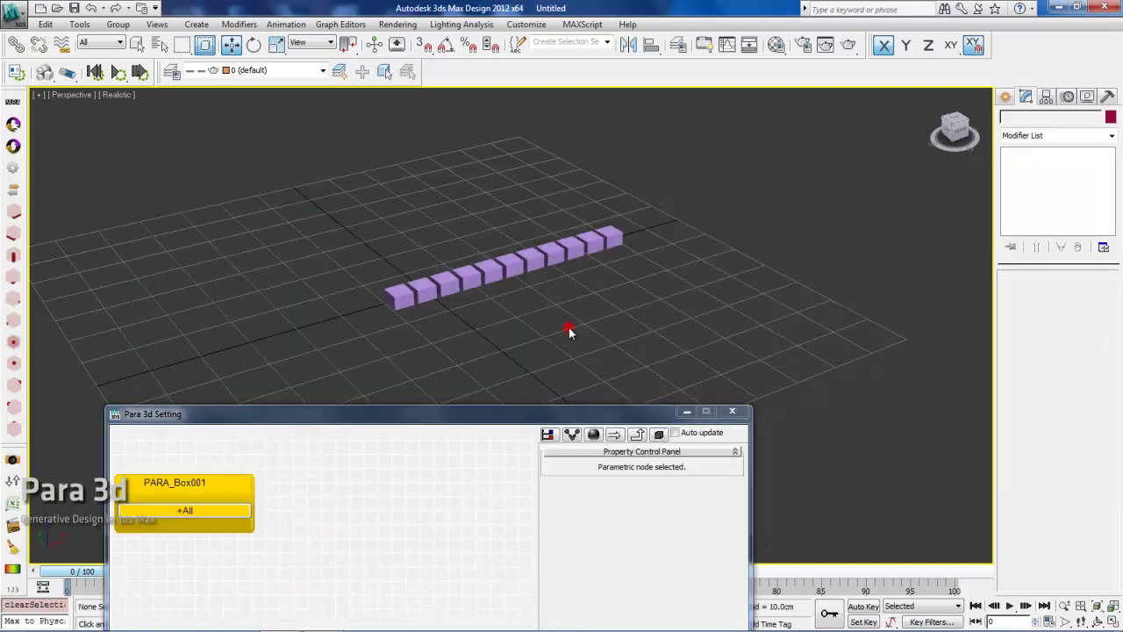
- Create a box, a sphere, a cone and a torus with radii of about 10.2 and 2.5 cm beside the row
{"action": "left_click", "coordinate": [1005, 96]}
{"action": "left_click", "coordinate": [1031, 187]}
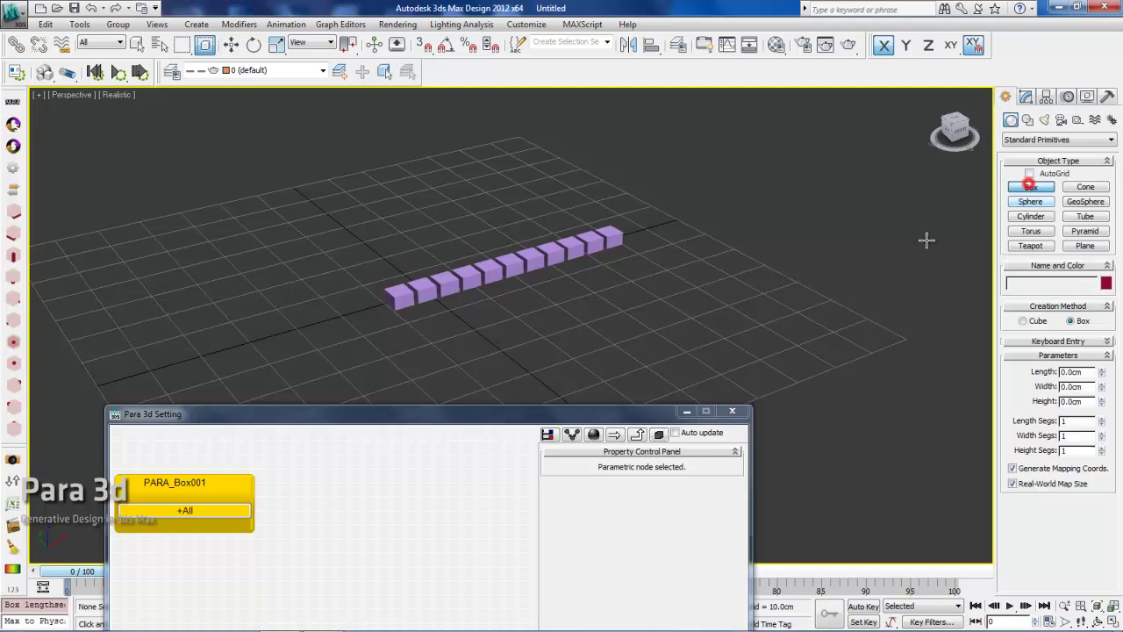
{"action": "left_click_drag", "start_coordinate": [647, 306], "coordinate": [790, 330]}
{"action": "left_click", "coordinate": [650, 295]}
{"action": "left_click", "coordinate": [1031, 202]}
{"action": "left_click", "coordinate": [1086, 188]}
{"action": "left_click", "coordinate": [1031, 231]}
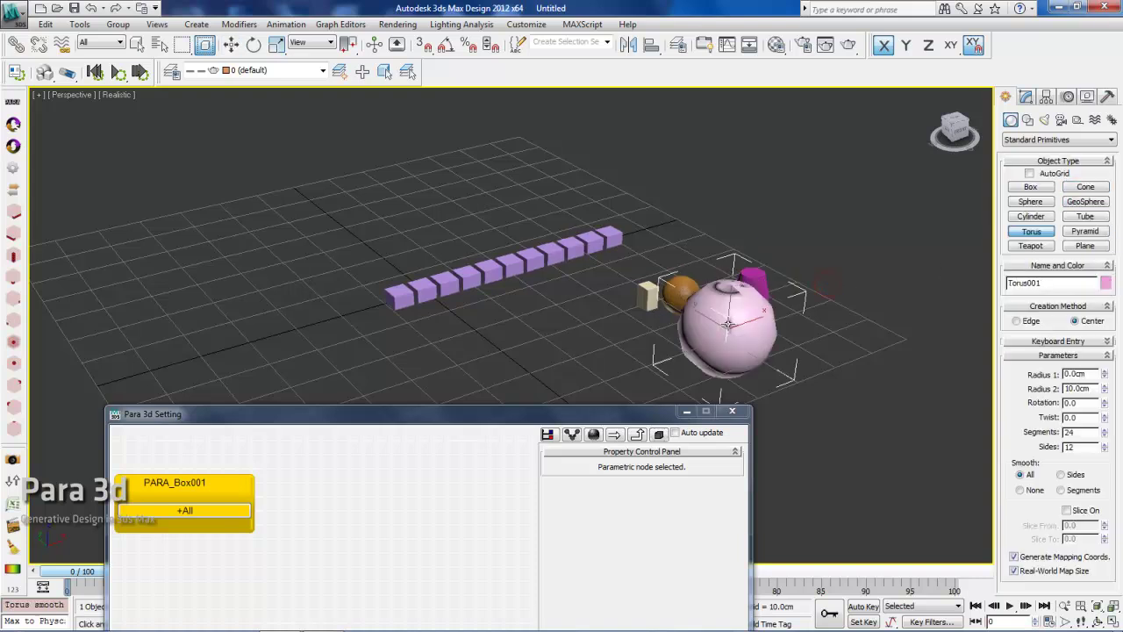
{"action": "left_click", "coordinate": [790, 273]}
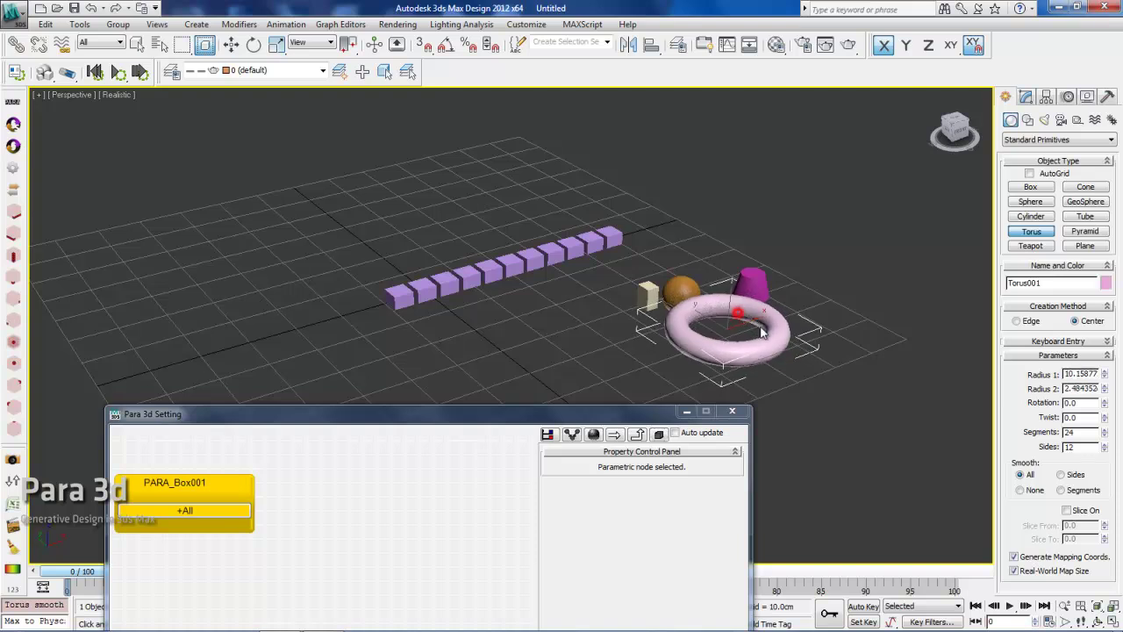
- Create a second Para 3d parametric array from the new box, sphere, cone and torus, keeping the original objects
{"action": "key", "text": "w"}
{"action": "left_click_drag", "start_coordinate": [848, 237], "coordinate": [597, 381]}
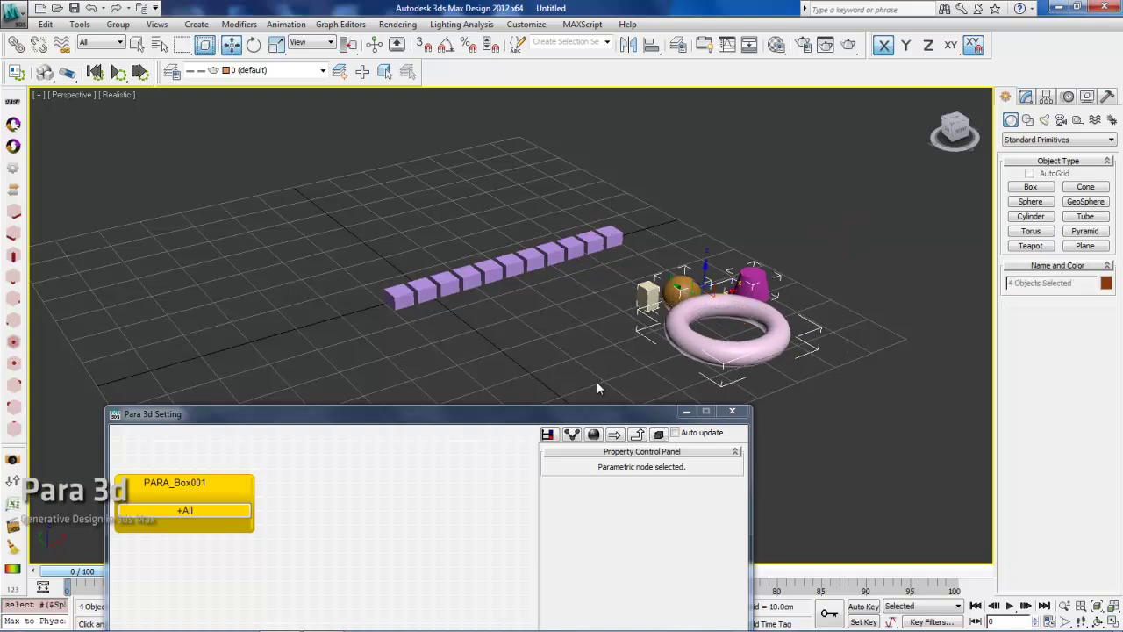
{"action": "left_click", "coordinate": [11, 101]}
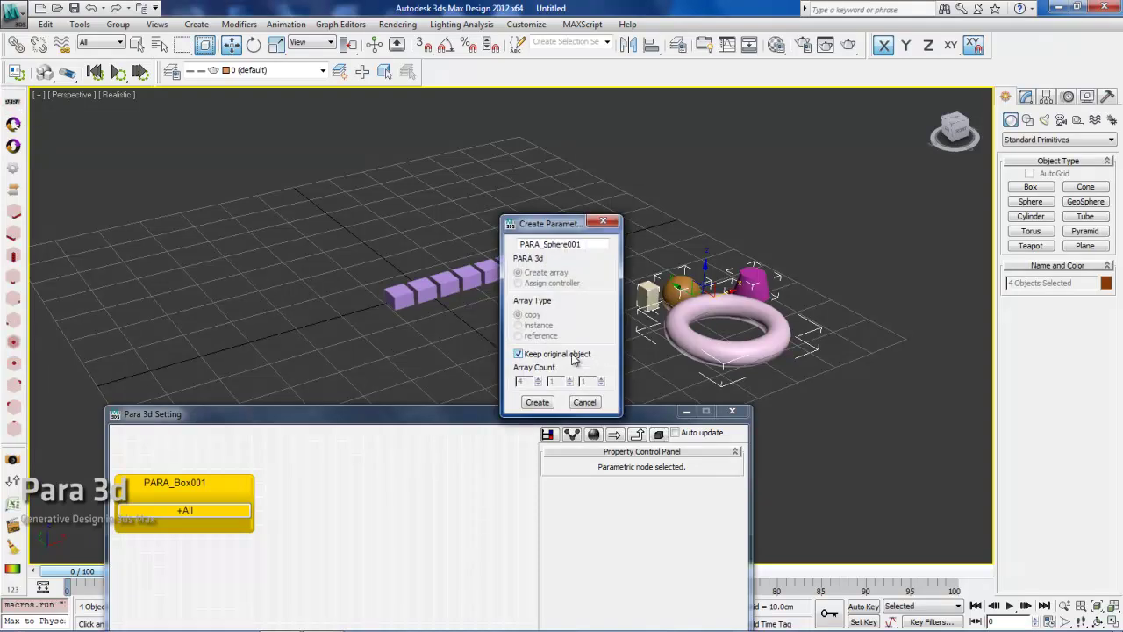
{"action": "left_click", "coordinate": [537, 402]}
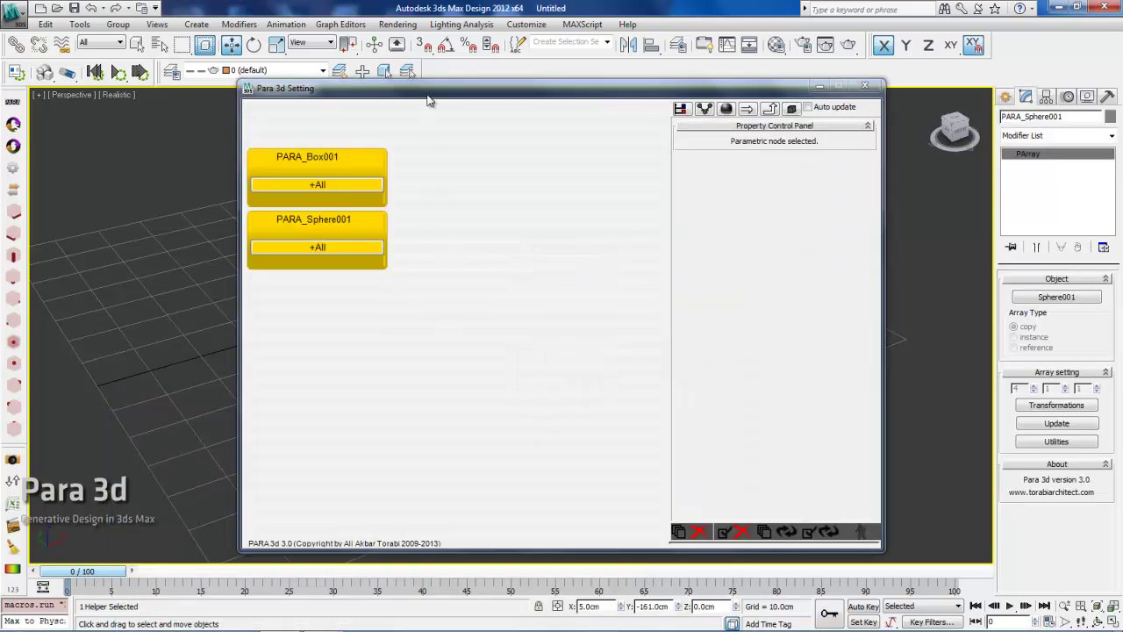
- Expand the All and Object groups of the PARA_Sphere001 node to examine its object parameters beside the mixed primitives
{"action": "left_click_drag", "start_coordinate": [433, 91], "coordinate": [231, 136]}
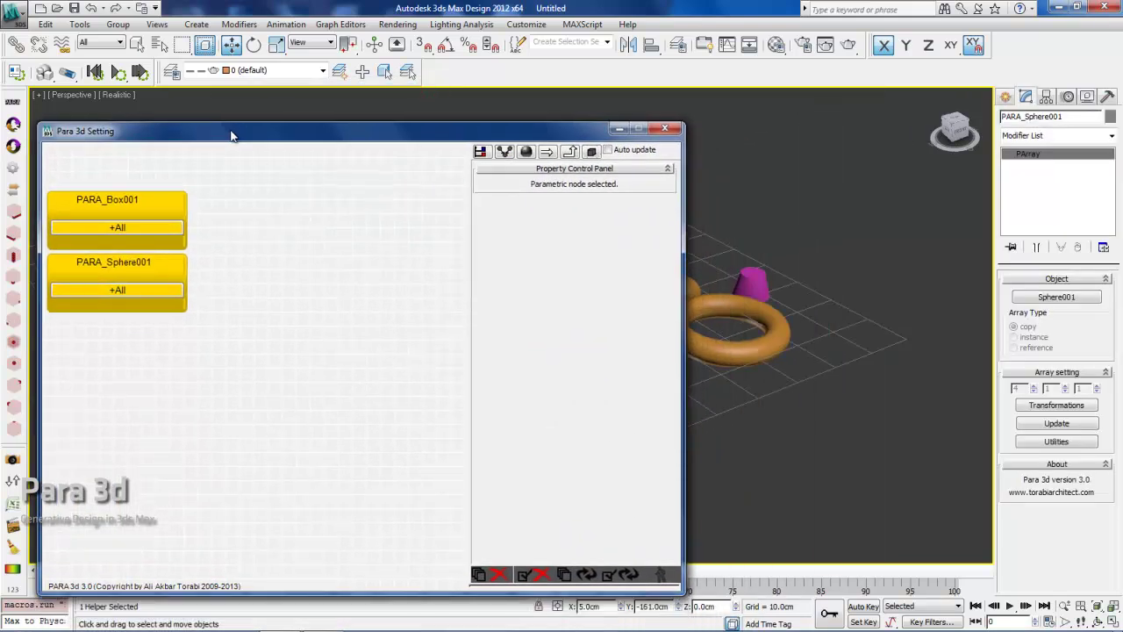
{"action": "left_click", "coordinate": [128, 290]}
{"action": "left_click", "coordinate": [114, 374]}
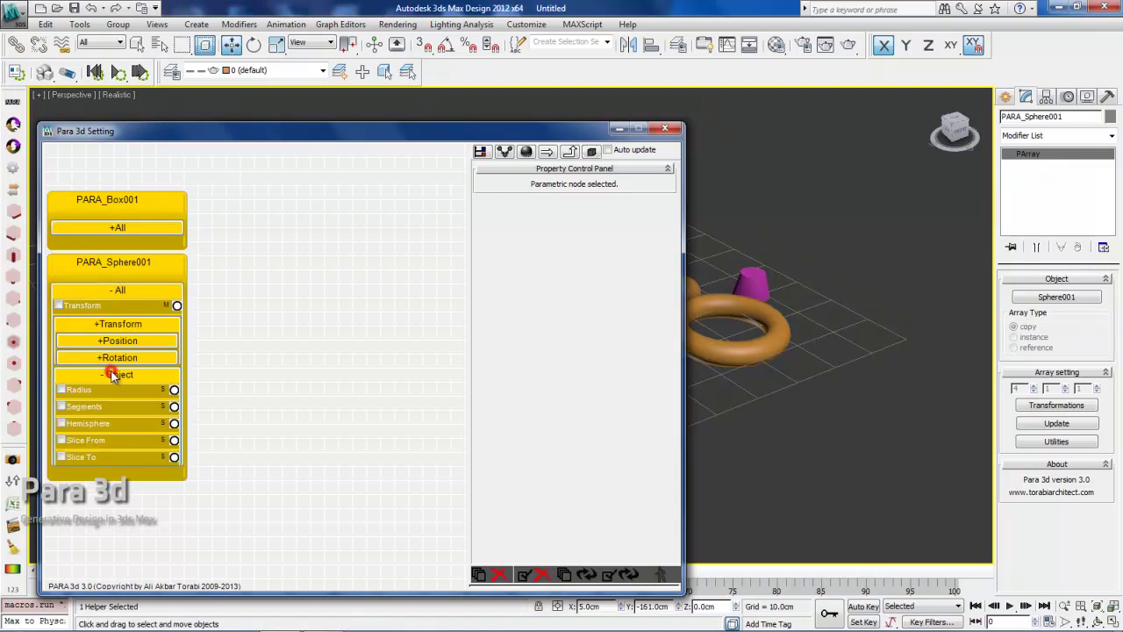
{"action": "middle_click_drag", "start_coordinate": [878, 431], "coordinate": [764, 341], "text": "alt"}
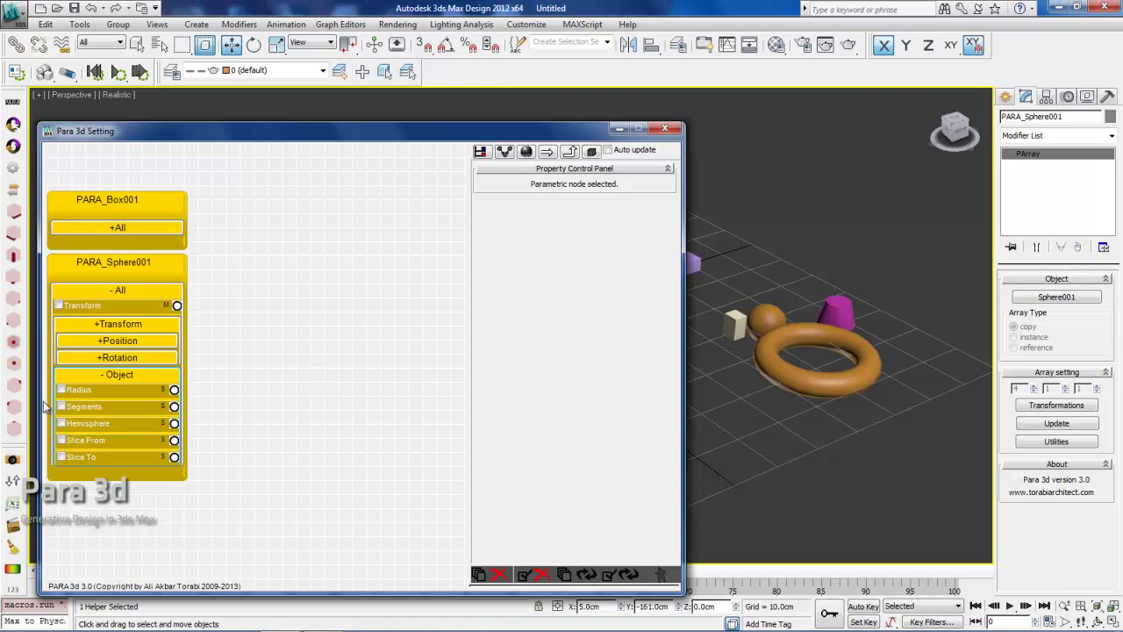
- Collapse the Object group of the PARA_Sphere001 node and expand its Transform and Position groups
{"action": "left_click", "coordinate": [104, 376]}
{"action": "left_click", "coordinate": [117, 324]}
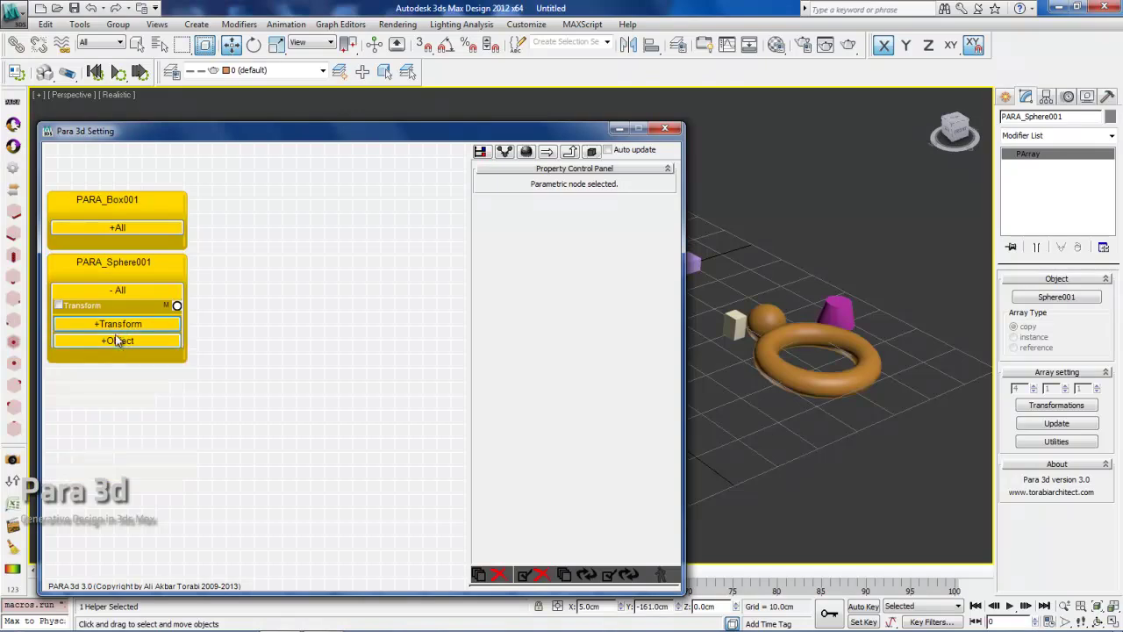
{"action": "left_click", "coordinate": [117, 357]}
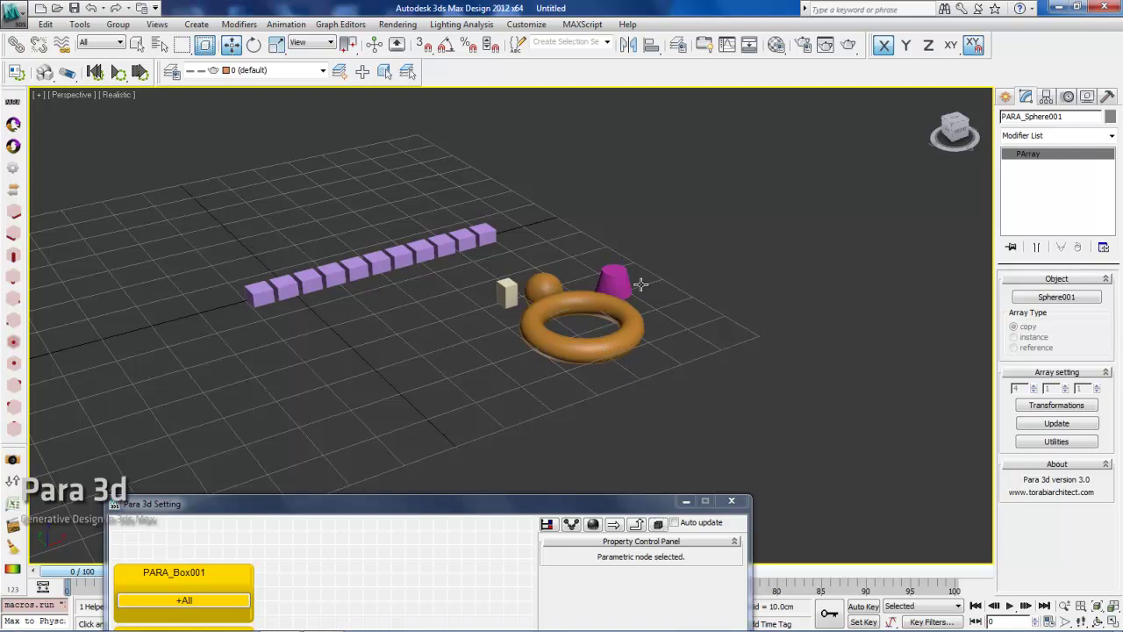
- Examine the base parameters of the torus and of a box in the row, and bring the Para 3d Setting window back up
{"action": "left_click", "coordinate": [592, 356]}
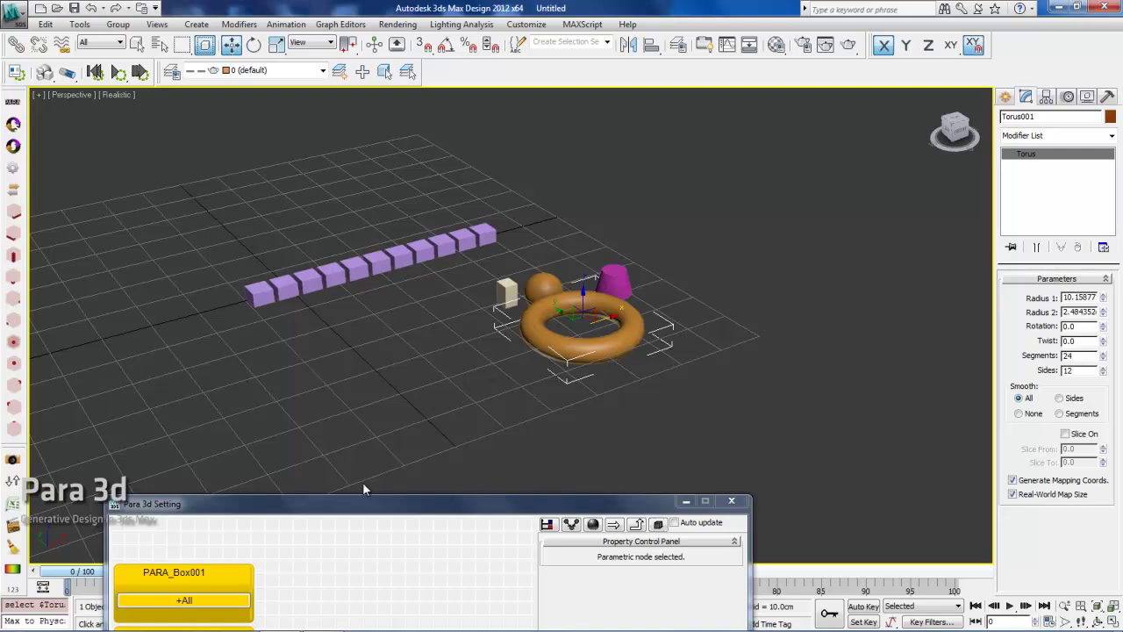
{"action": "left_click_drag", "start_coordinate": [343, 510], "coordinate": [429, 149]}
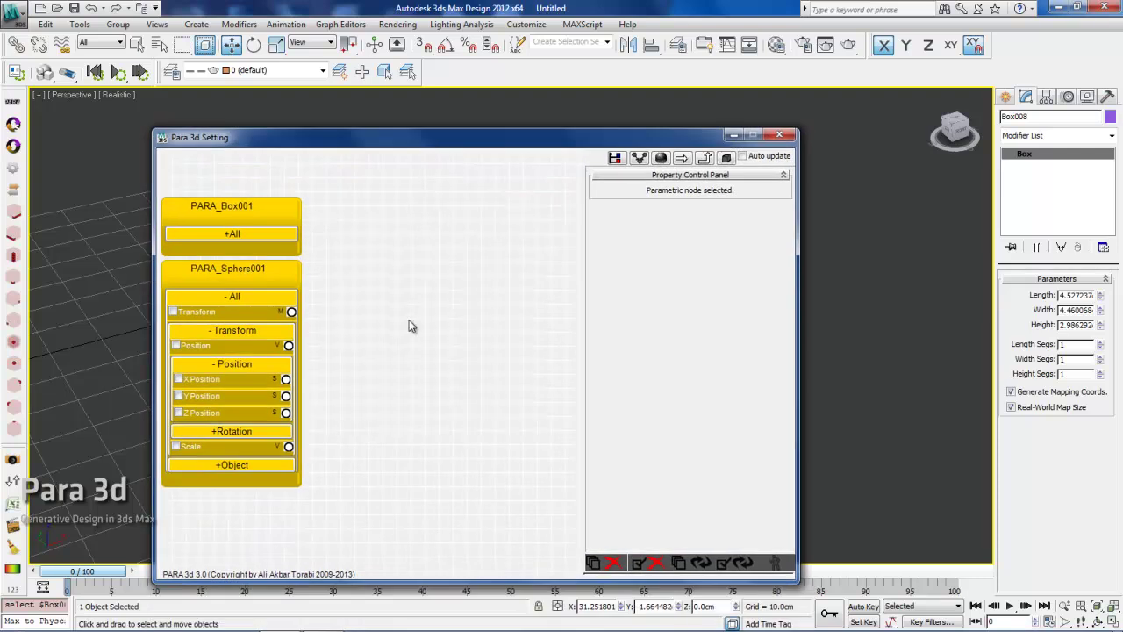